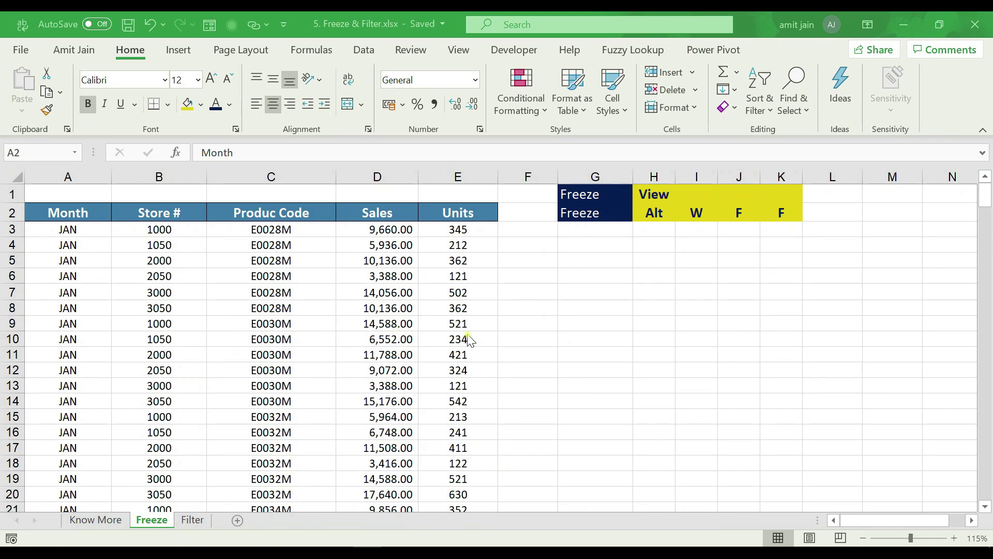
Examine the sales rows from January to March and compare them with the Store # and Sales headers in row 2.
click(287, 295)
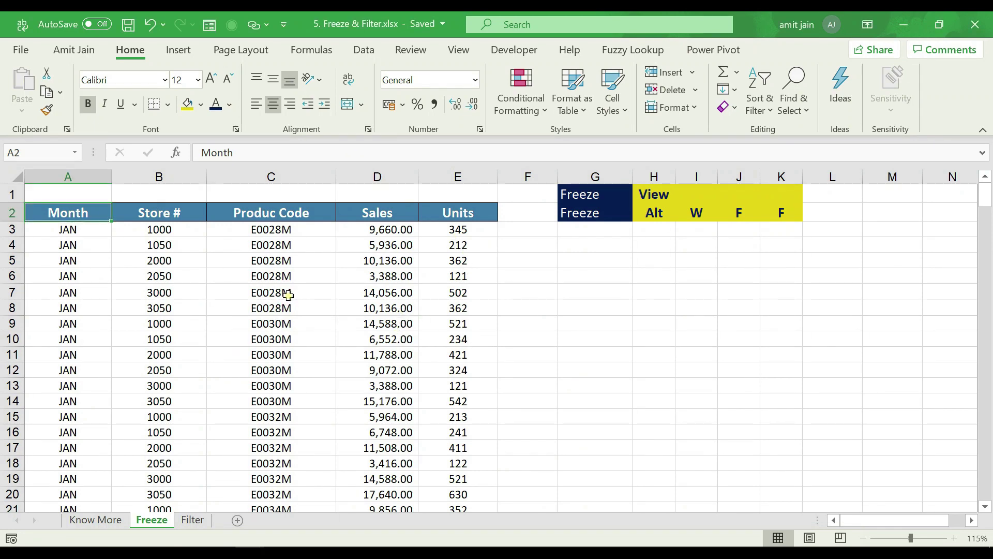
scroll(289, 295, down, 7)
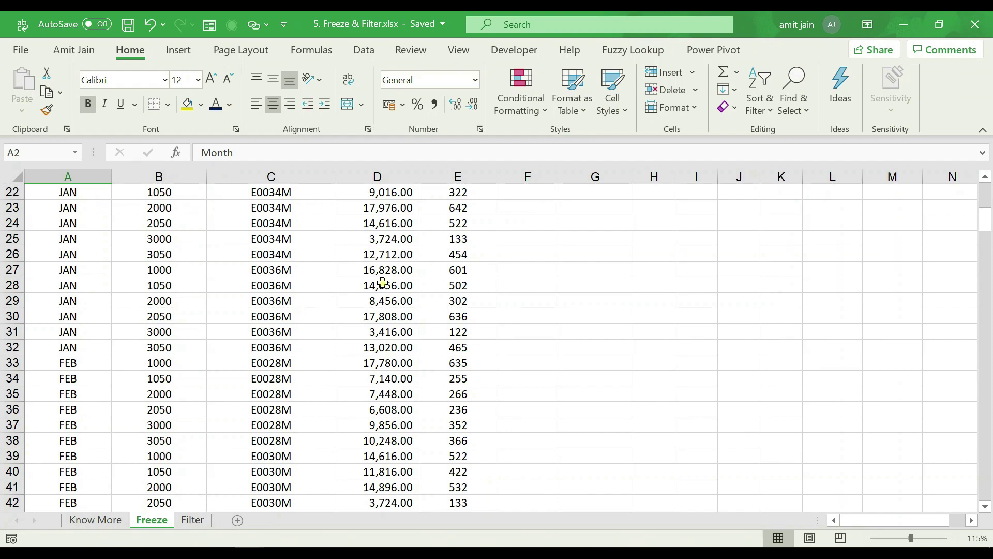
click(370, 333)
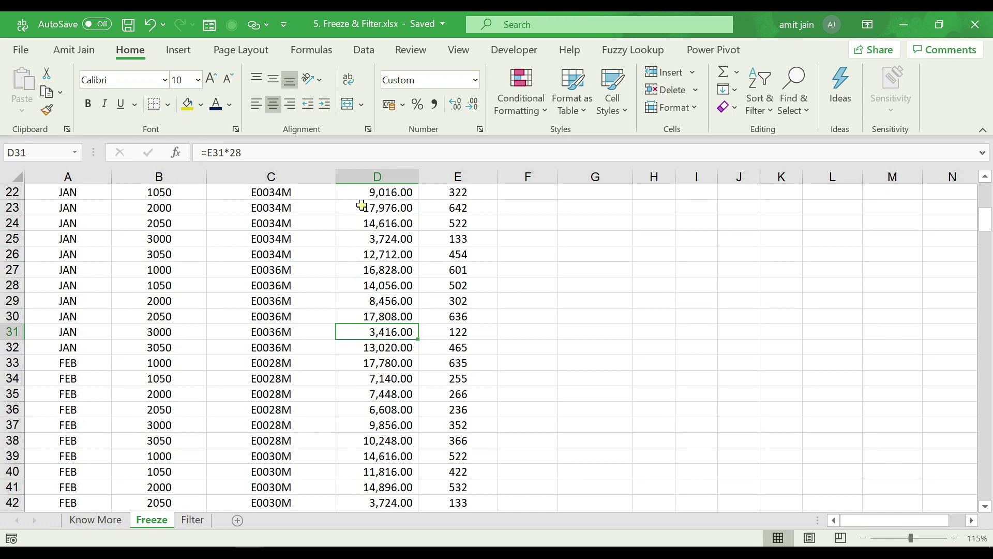
scroll(343, 286, up, 7)
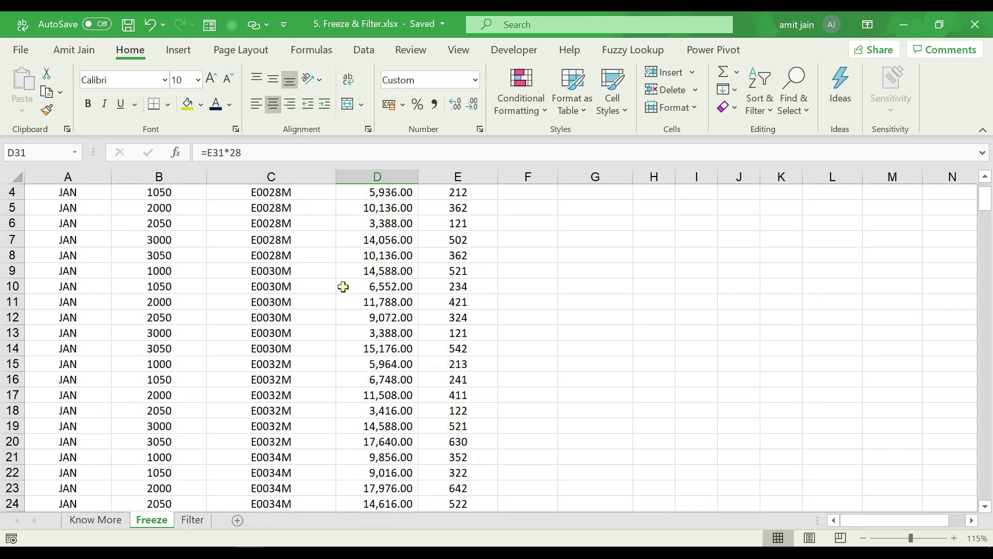
click(366, 212)
scroll(238, 363, down, 6)
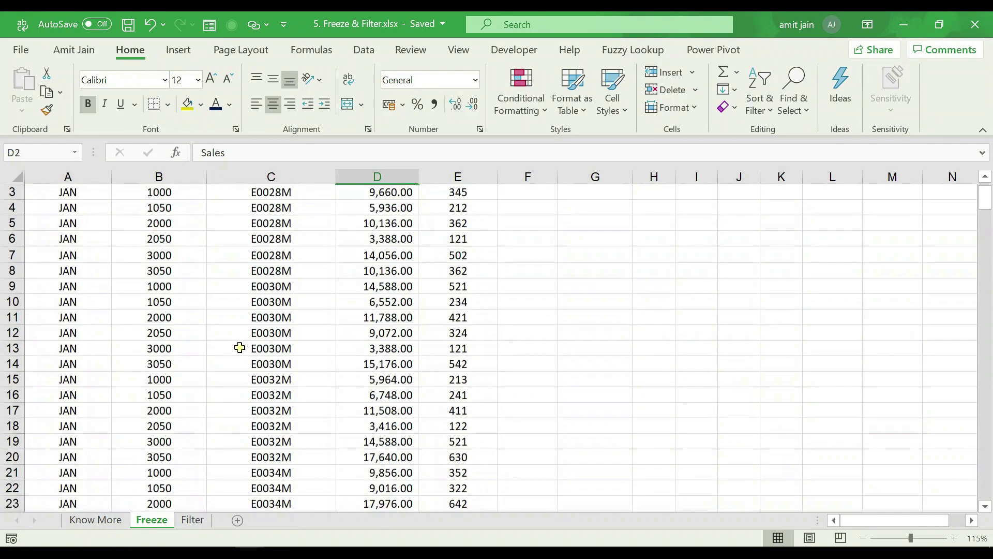
scroll(238, 376, down, 10)
click(166, 441)
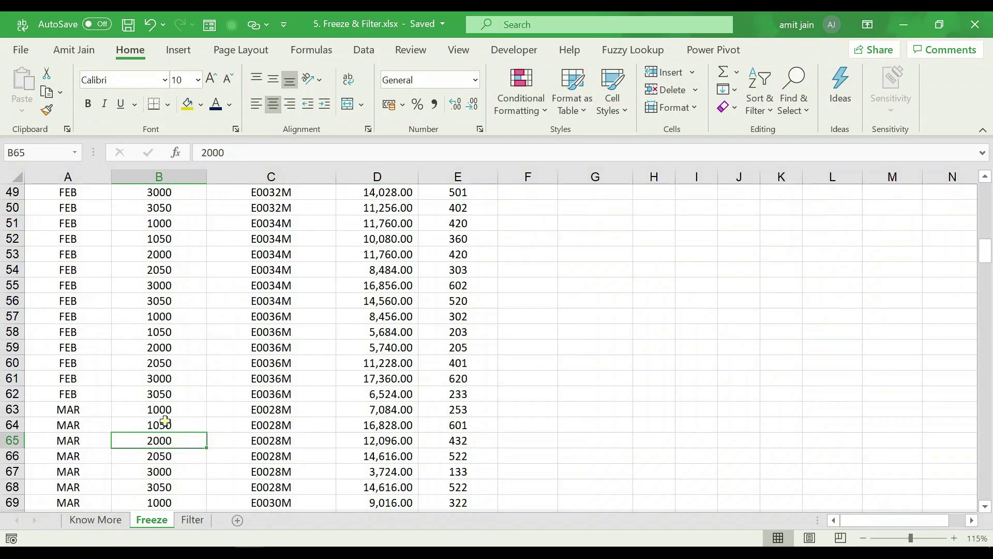
scroll(189, 393, up, 16)
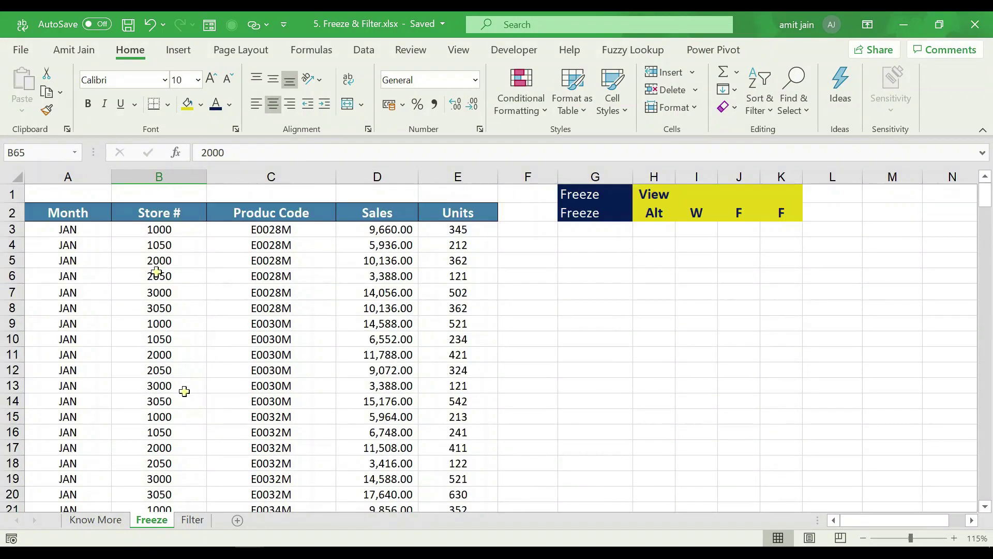
click(159, 213)
scroll(199, 391, down, 4)
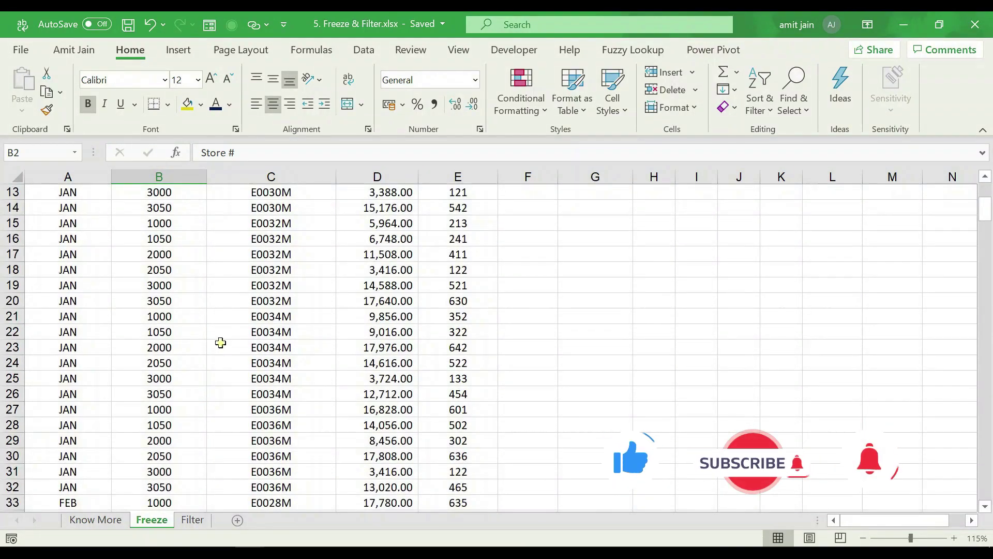
scroll(221, 339, up, 4)
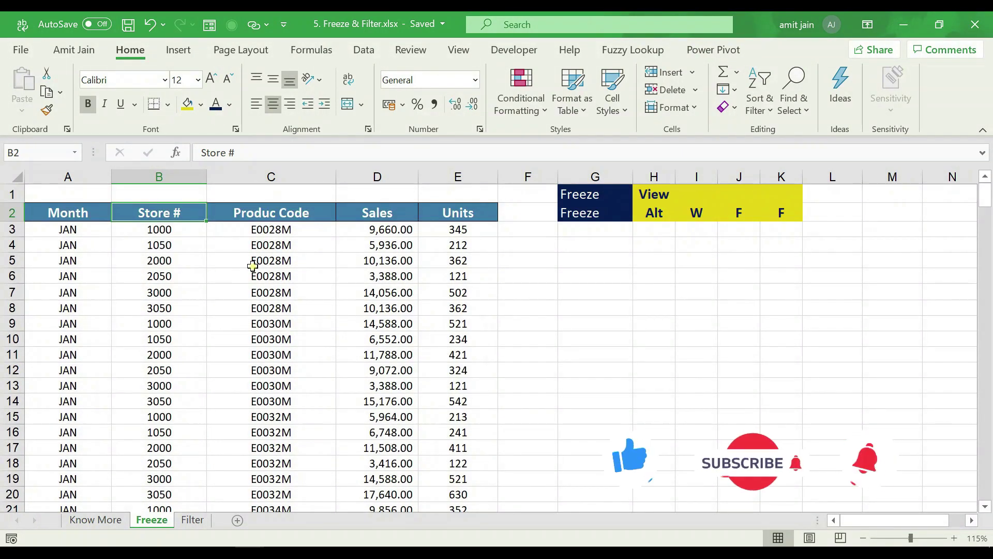
Examine row 6 across the sheet's columns and back to column A to check whether the Month column stays in view.
click(377, 276)
key(Right)
key(Right)
key(Right)
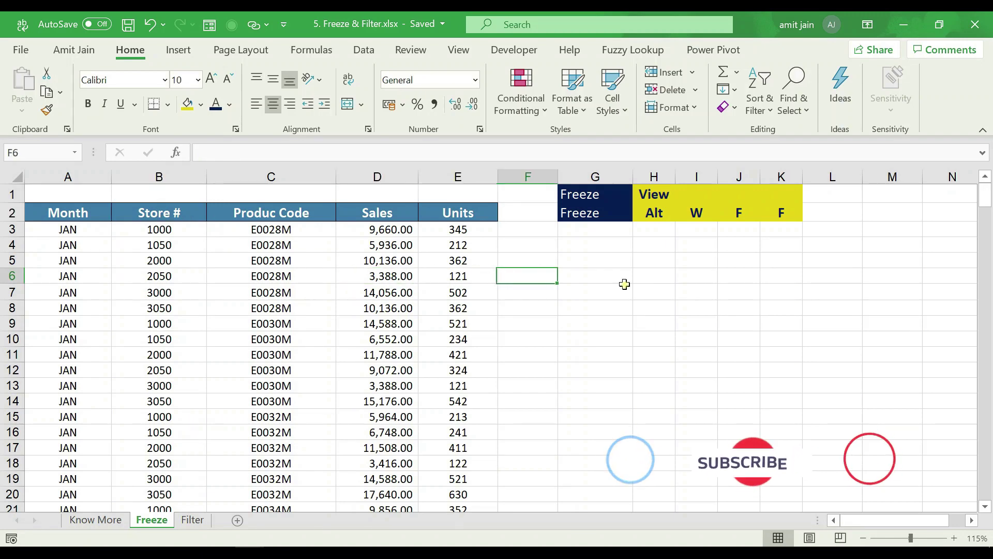
key(Right)
key(Right)
key(Right)
key(Right)
key(Right)
key(Right)
key(Right)
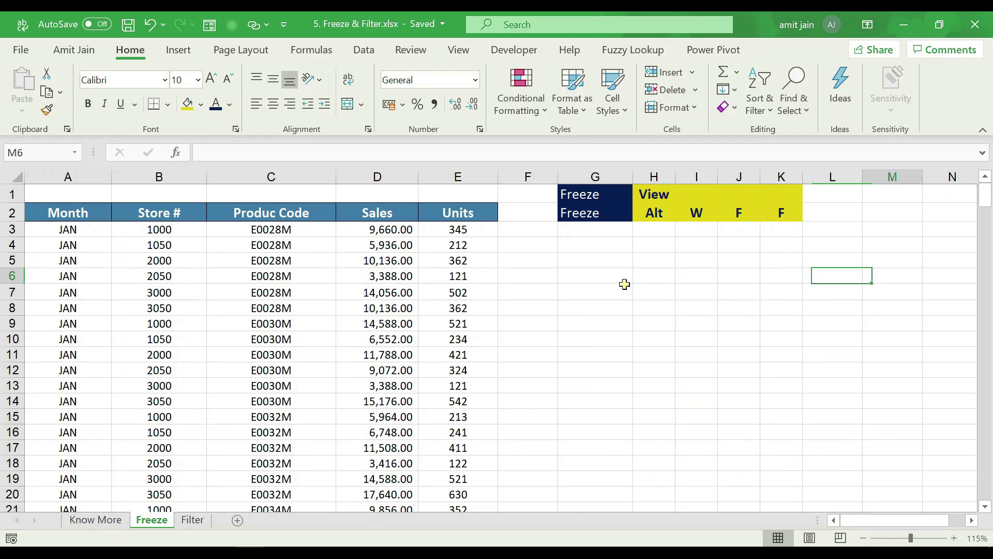
key(Left)
key(Left)
key(Left)
key(Left)
key(Left)
key(Left)
key(Left)
key(Left)
key(Left)
key(Left)
key(Left)
key(Left)
key(Left)
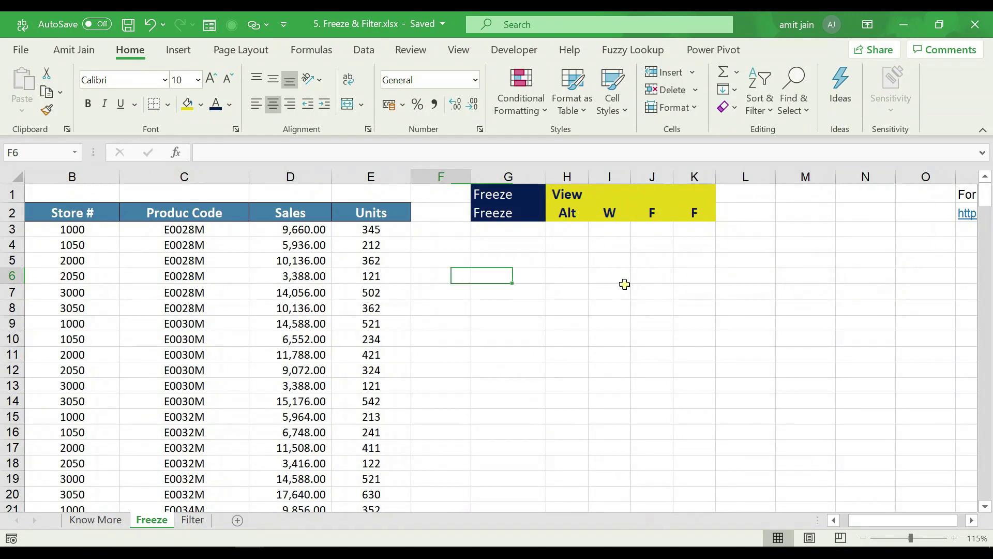
key(Right)
key(Right)
key(Right)
key(Right)
key(Right)
key(Right)
key(Right)
key(Right)
key(Right)
key(Right)
key(Right)
key(Right)
key(Right)
key(Right)
key(Right)
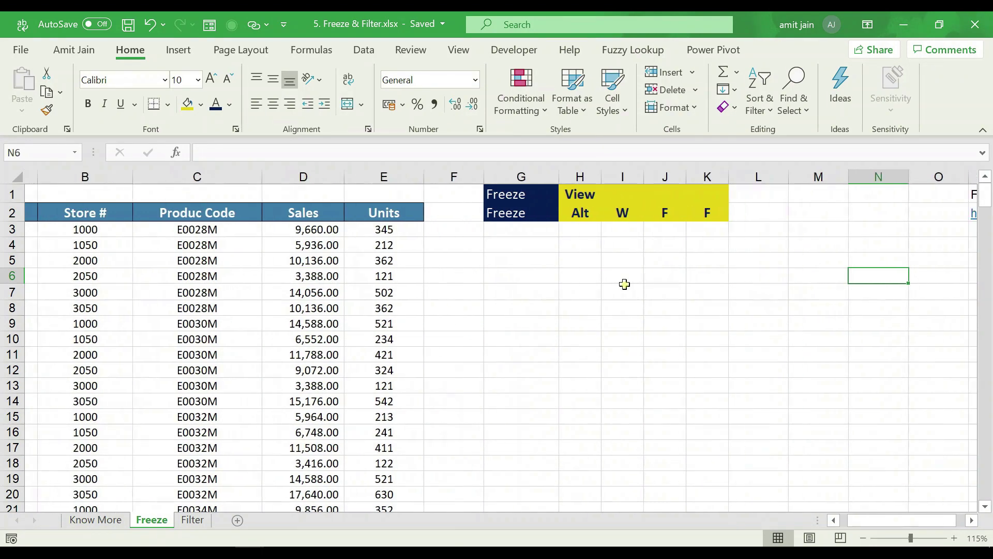
key(Left)
key(Left)
key(Left)
key(Left)
key(Left)
key(Left)
key(Left)
key(Left)
key(Left)
key(Left)
key(Left)
key(Left)
key(Left)
key(Left)
key(Left)
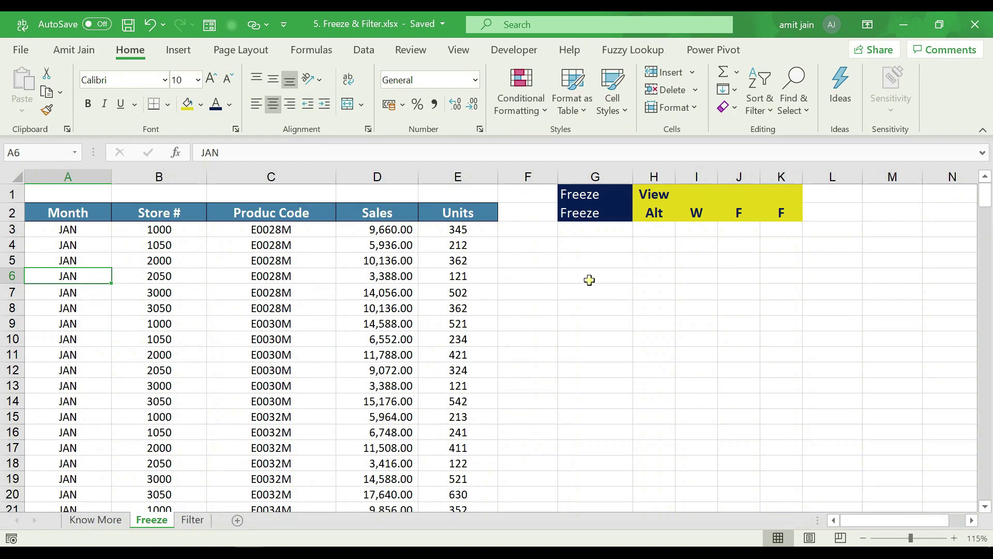
Highlight the Month column and header row 2 in turn to identify the areas that need freezing.
click(73, 176)
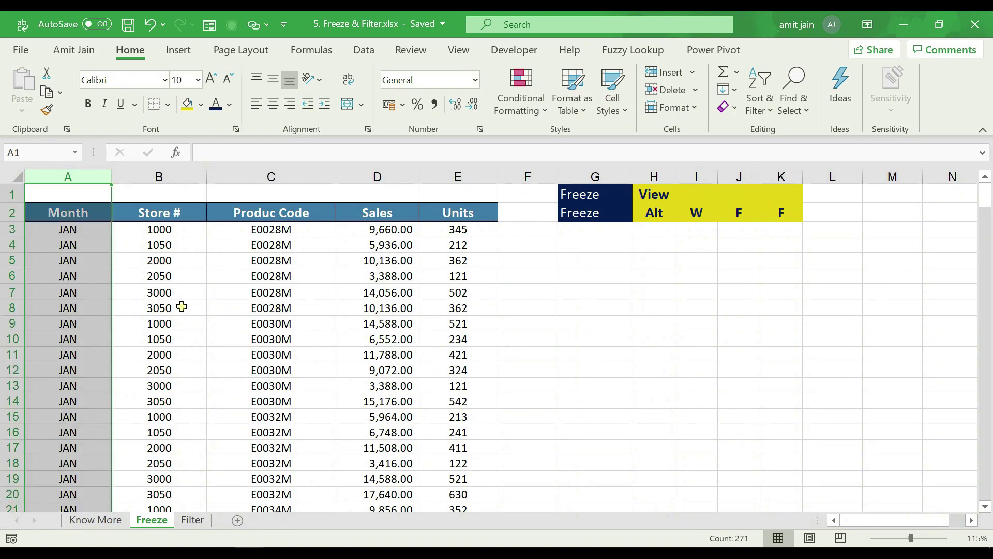
click(89, 248)
click(17, 215)
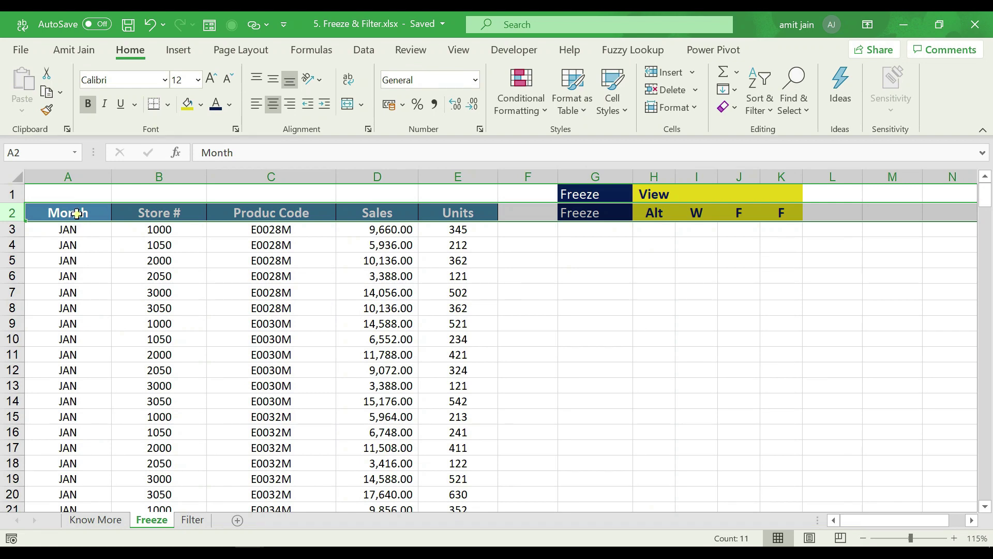
click(70, 177)
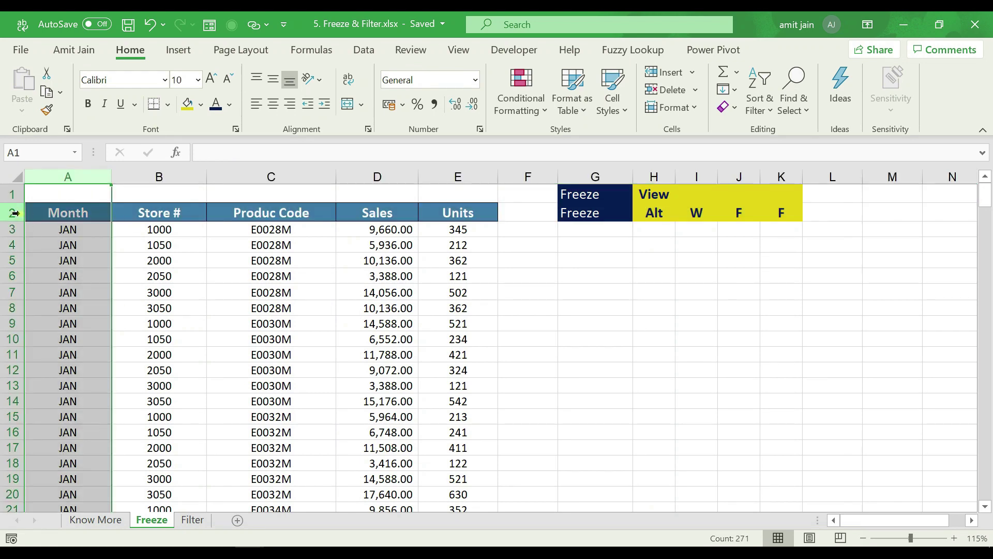
click(14, 213)
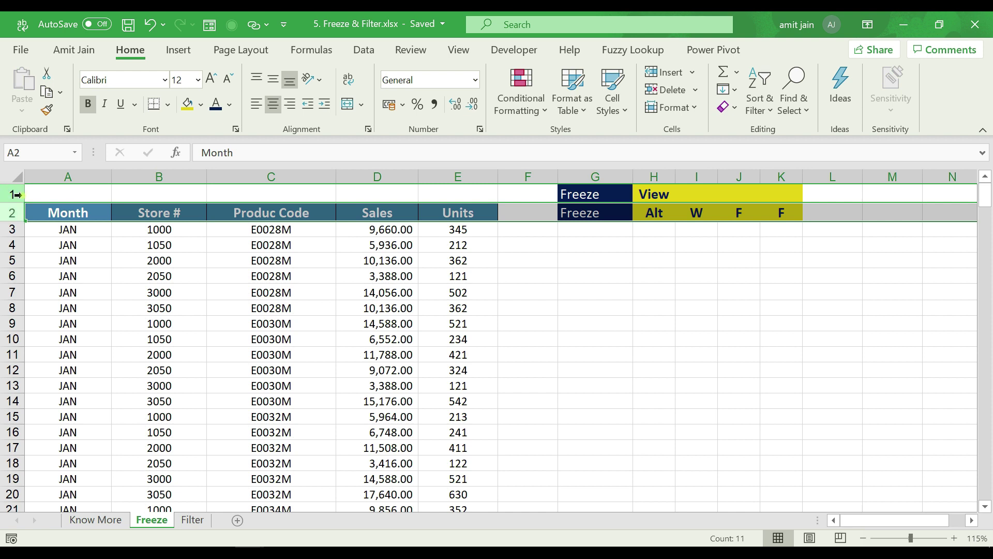
click(57, 209)
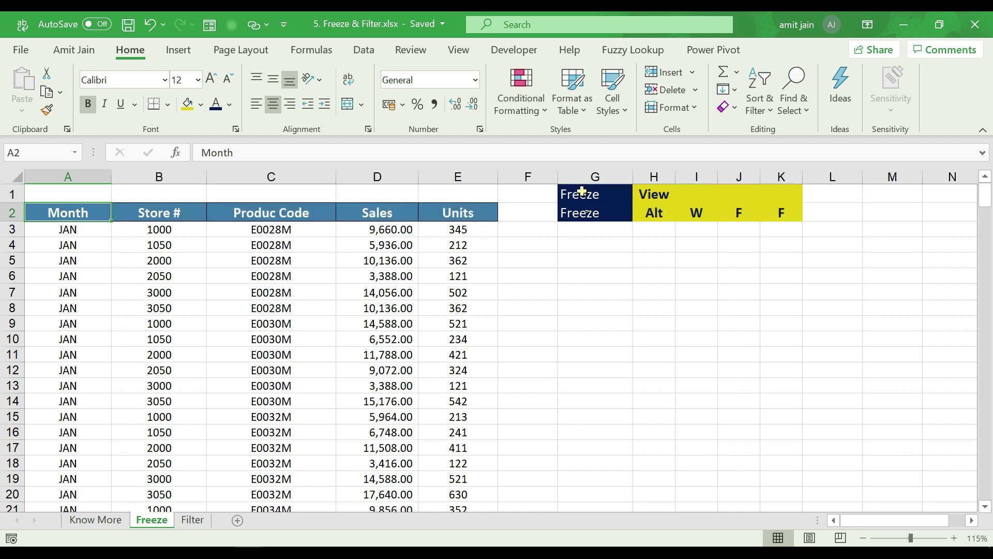
Review the freeze command note in H1:K2 and open the list of Freeze Panes options.
click(660, 195)
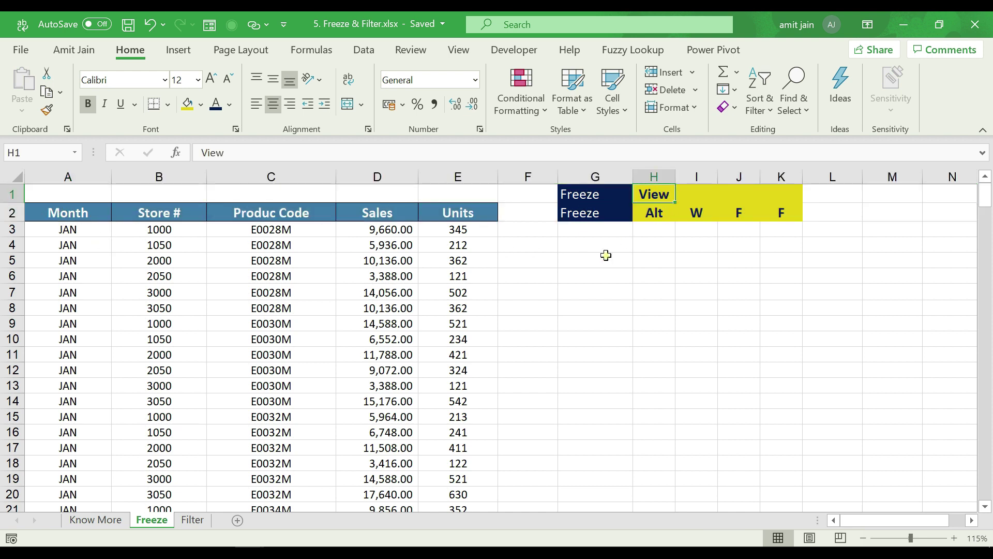
click(653, 213)
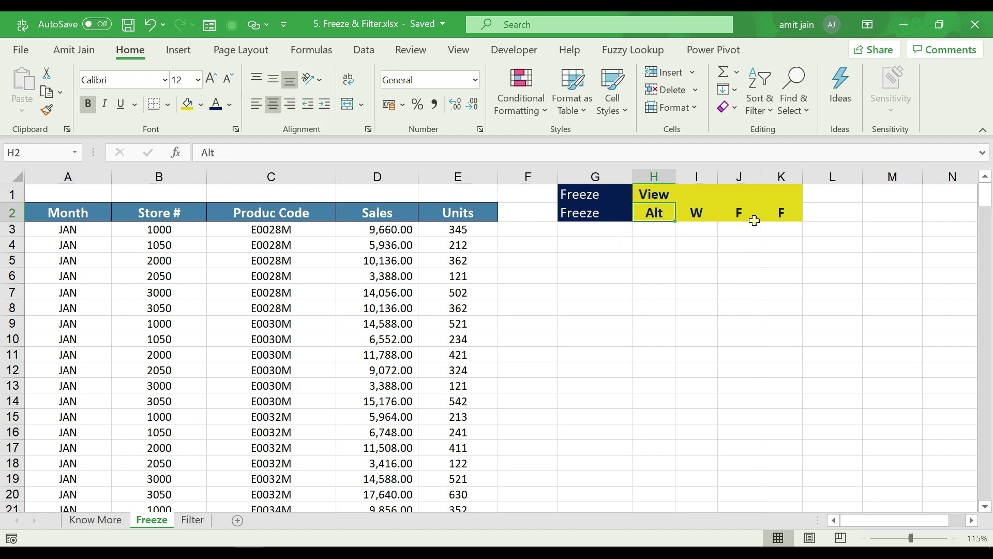
click(654, 194)
click(459, 49)
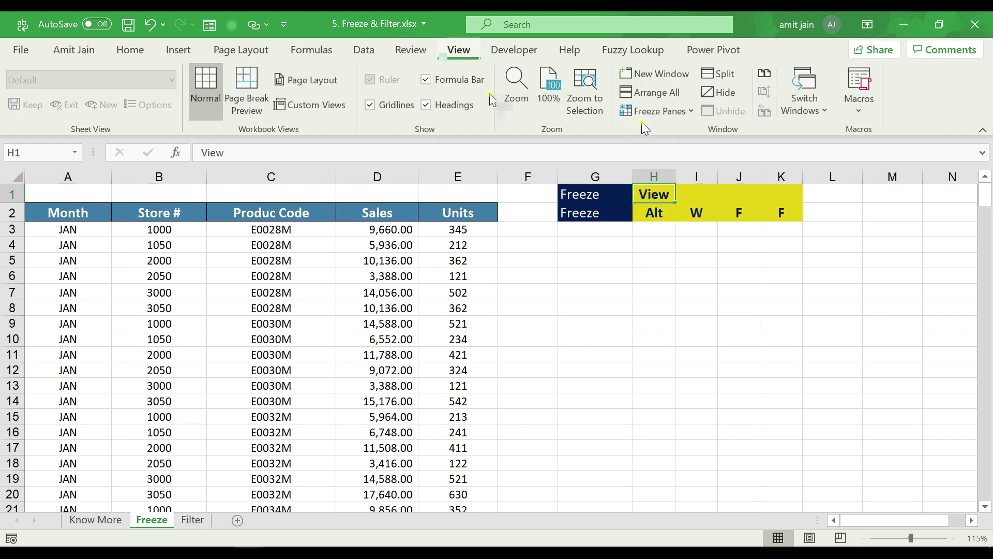
click(673, 112)
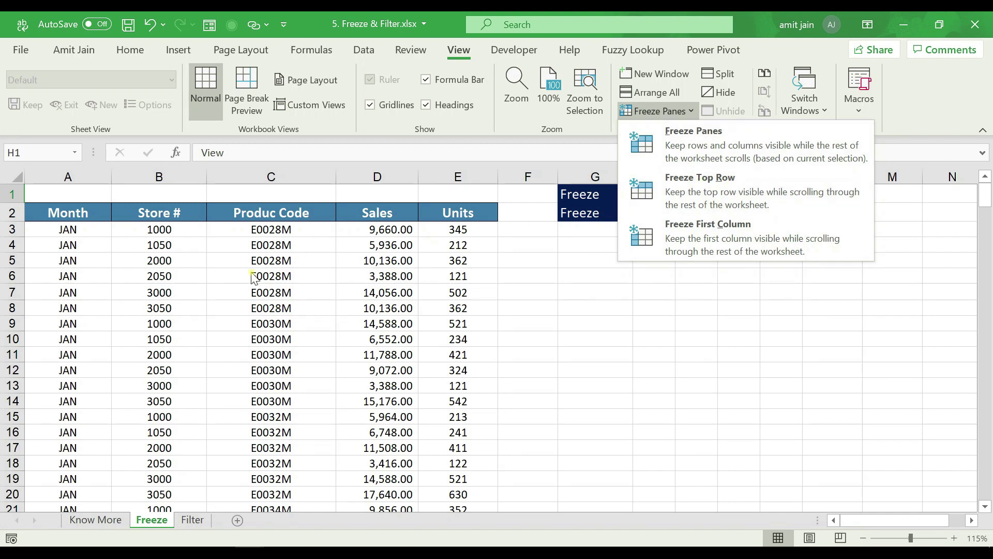
Freeze rows 1 and 2 and column A by applying Freeze Panes at cell B3.
click(143, 233)
click(142, 230)
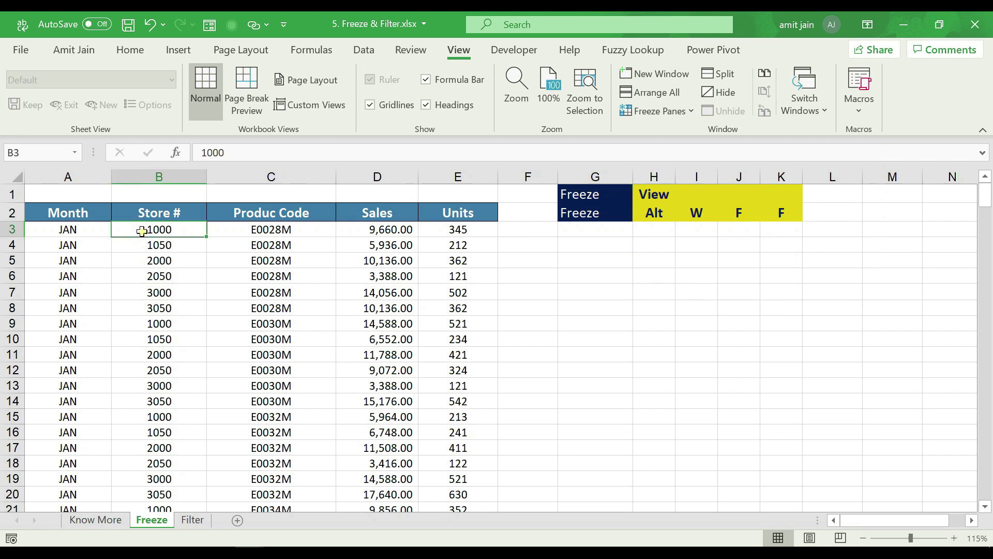
click(15, 213)
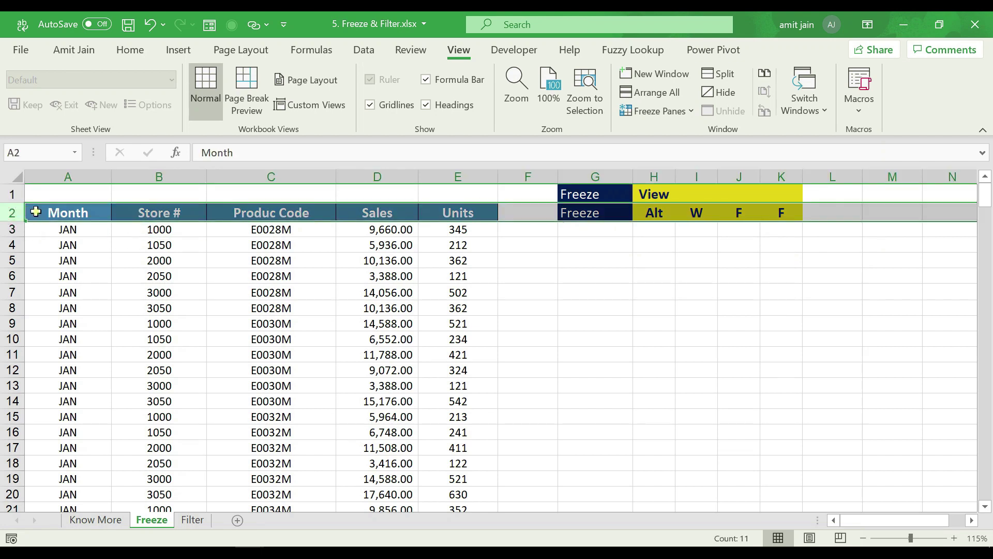
click(117, 231)
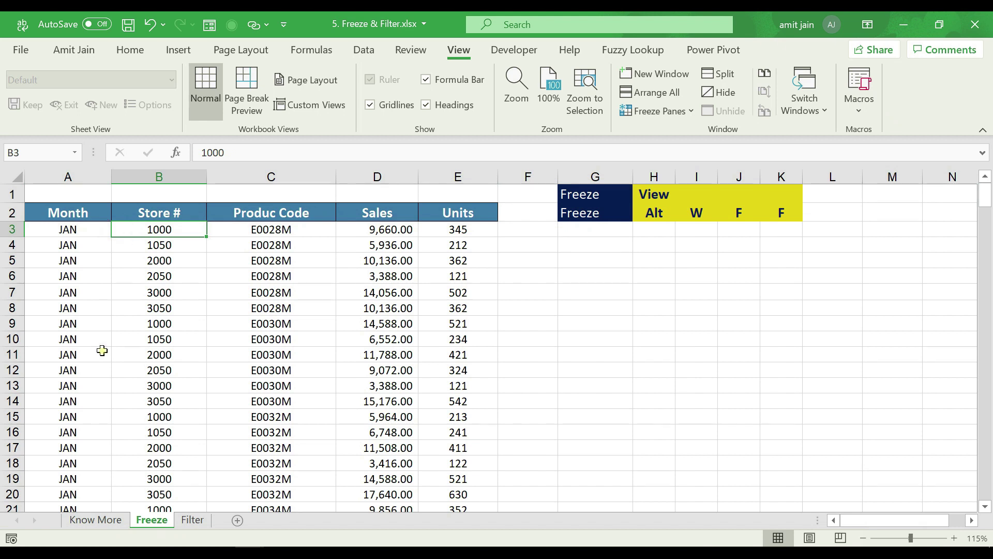
click(69, 178)
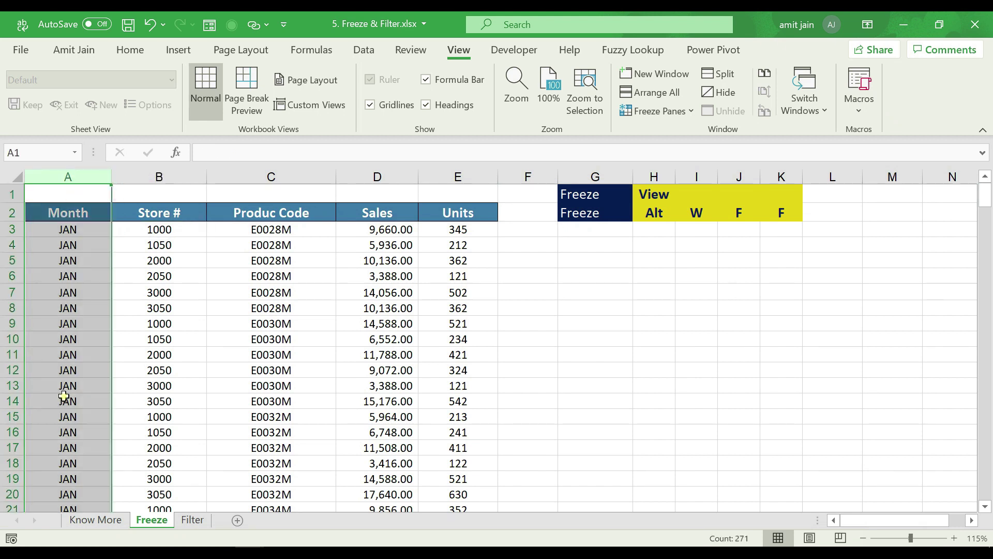
click(84, 231)
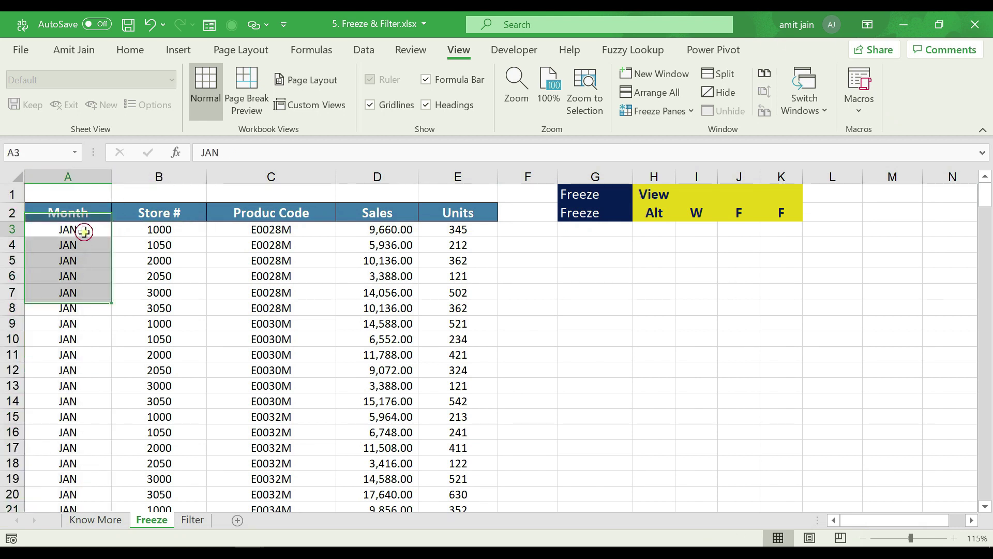
click(127, 229)
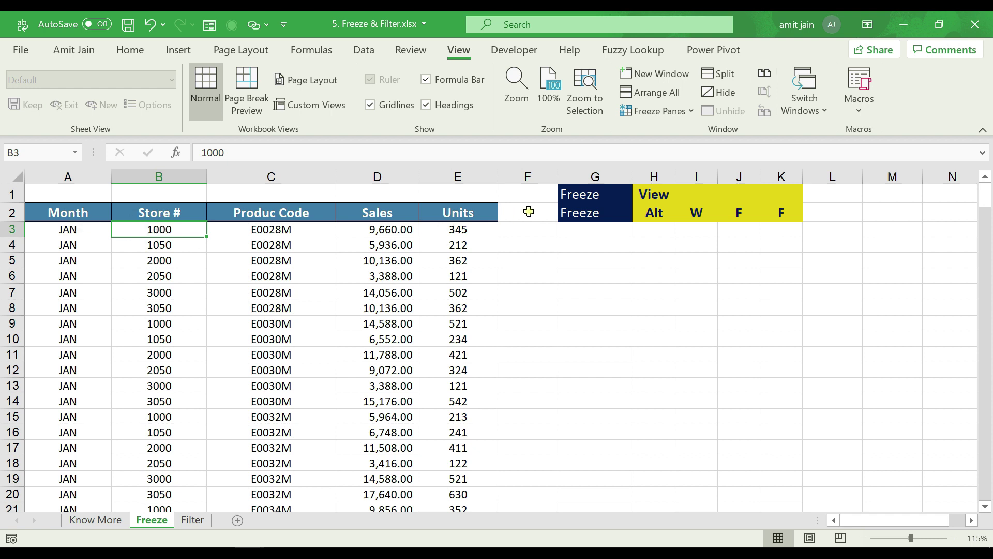
click(667, 110)
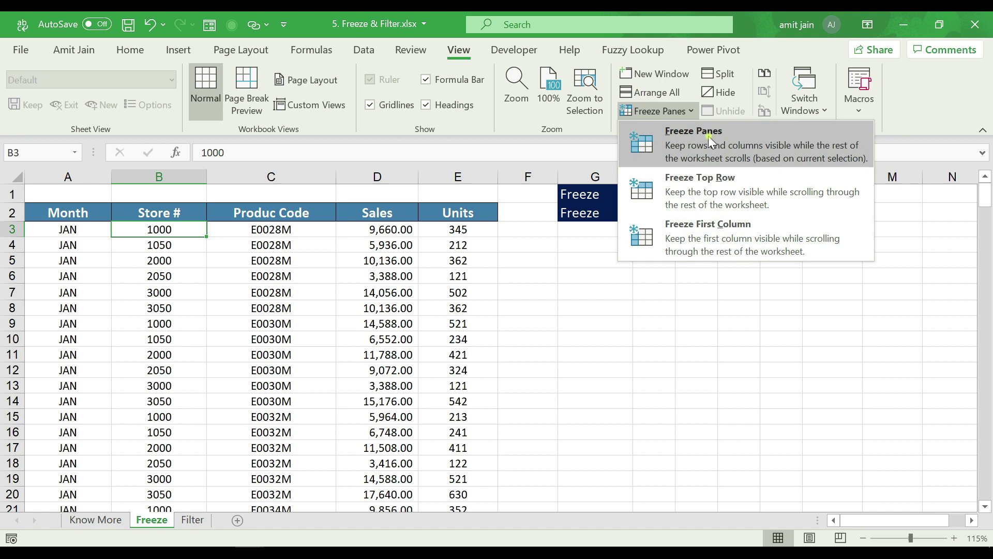
click(709, 136)
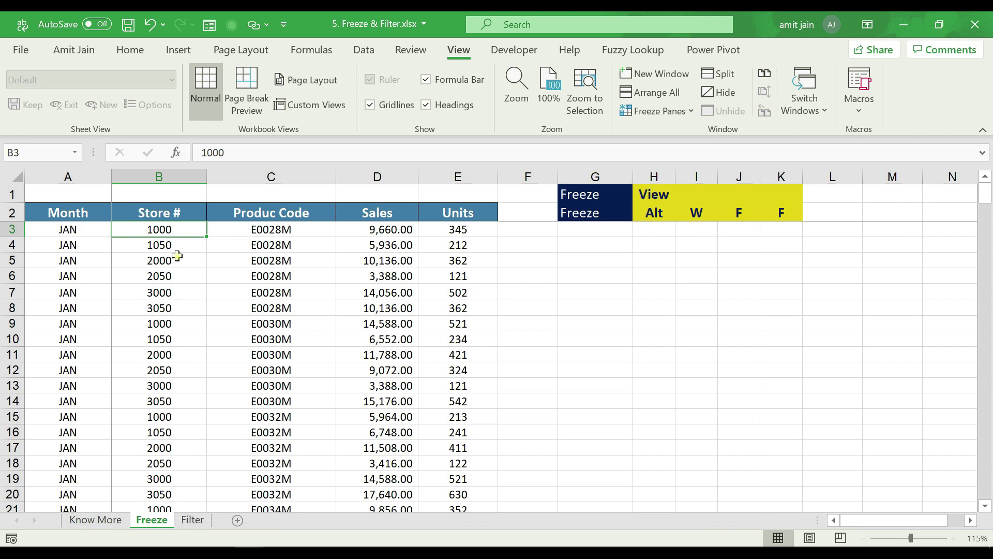
Check the frozen header rows and Month column by viewing lower rows and columns further across the sheet.
scroll(179, 264, down, 8)
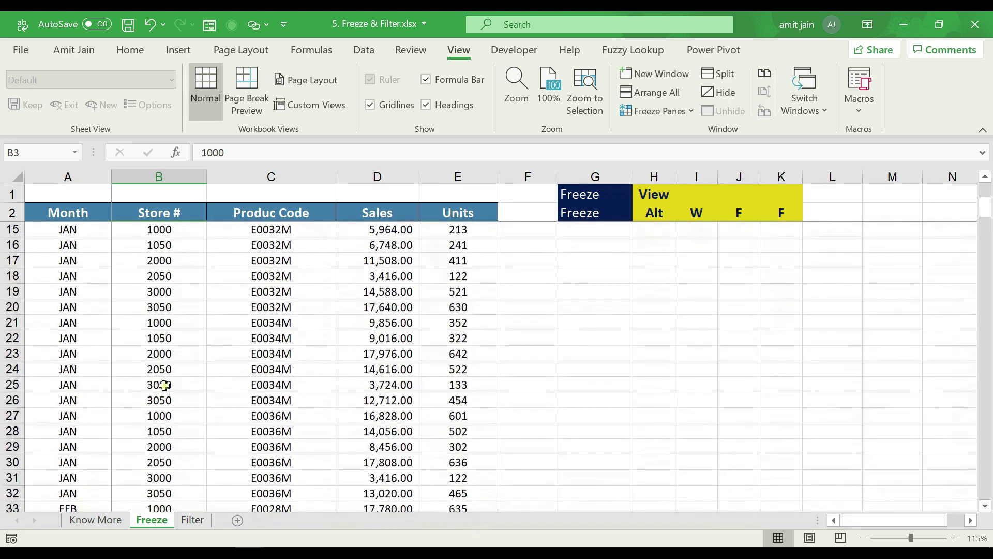
scroll(328, 361, down, 5)
scroll(322, 381, up, 13)
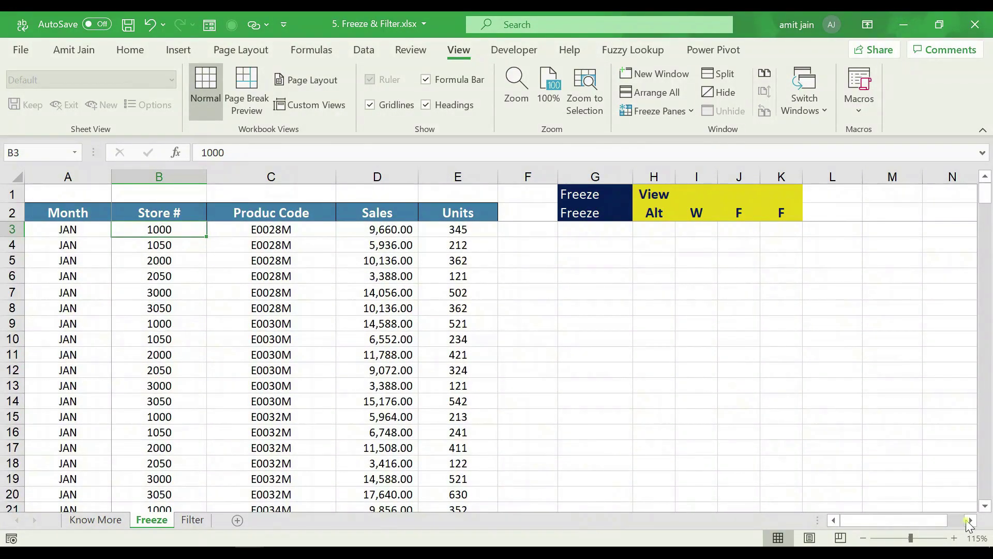
click(971, 520)
click(971, 520)
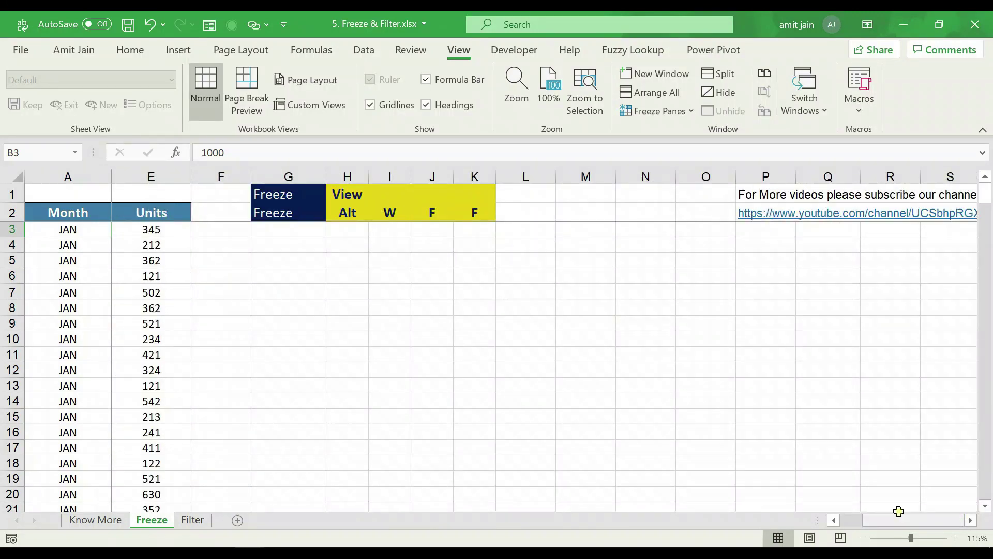
click(102, 218)
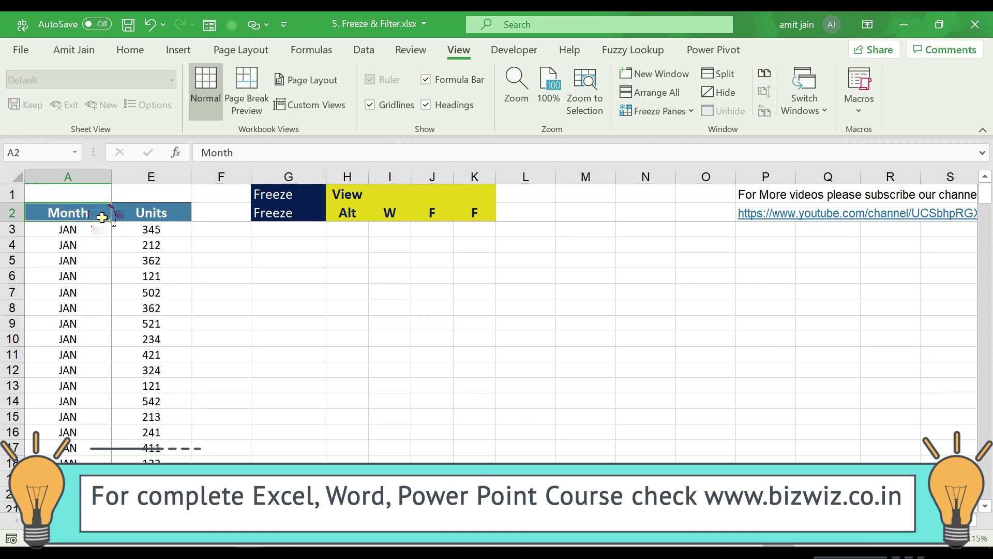
Review the freeze shortcut note in row 2, beside the sales table.
key(Right)
key(Right)
key(Down)
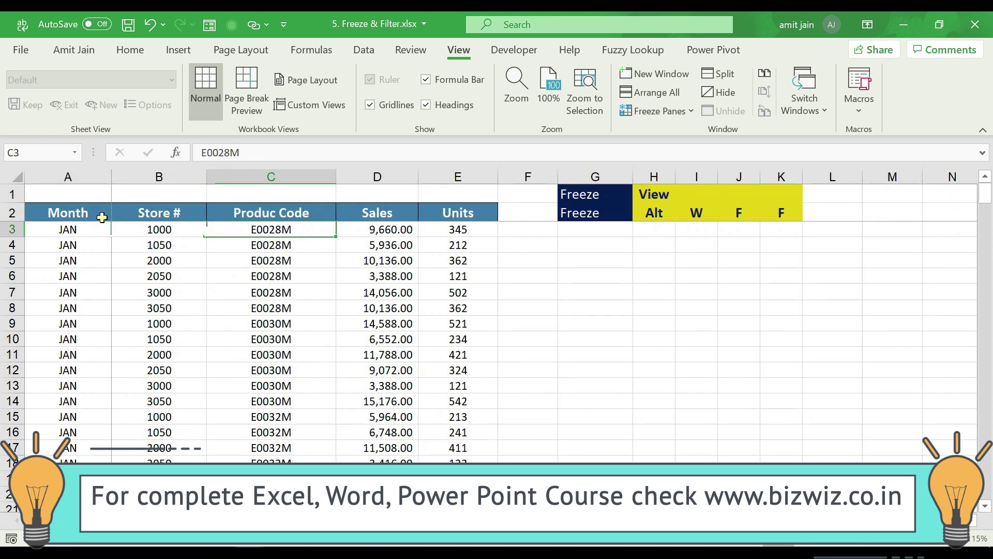
key(Left)
key(Right)
key(Right)
key(Right)
key(Right)
key(Right)
key(Right)
key(Up)
key(Right)
key(Right)
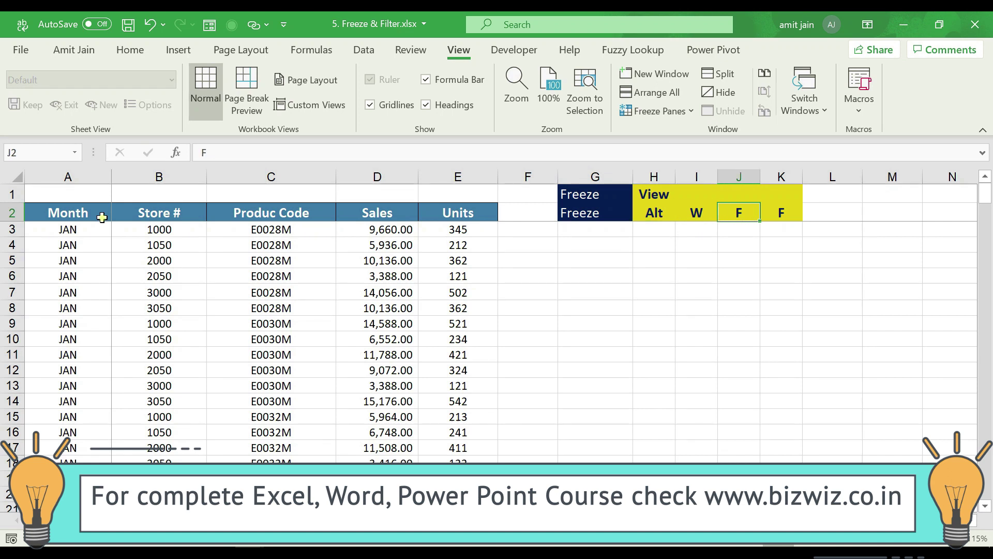
key(Left)
key(Left)
key(Left)
key(Left)
key(Left)
key(Left)
key(Left)
key(Right)
key(Right)
key(Right)
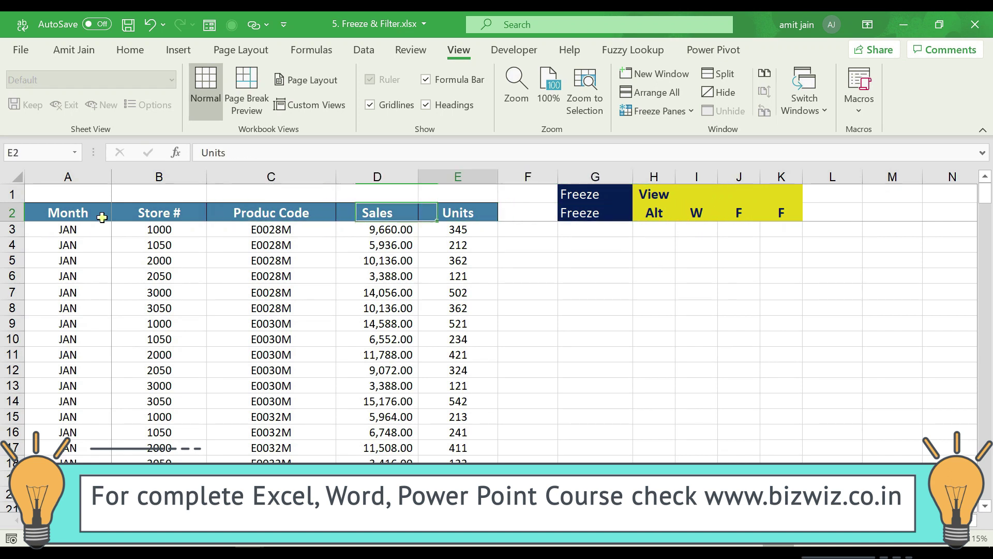
key(Right)
key(Left)
key(Left)
key(Left)
key(Left)
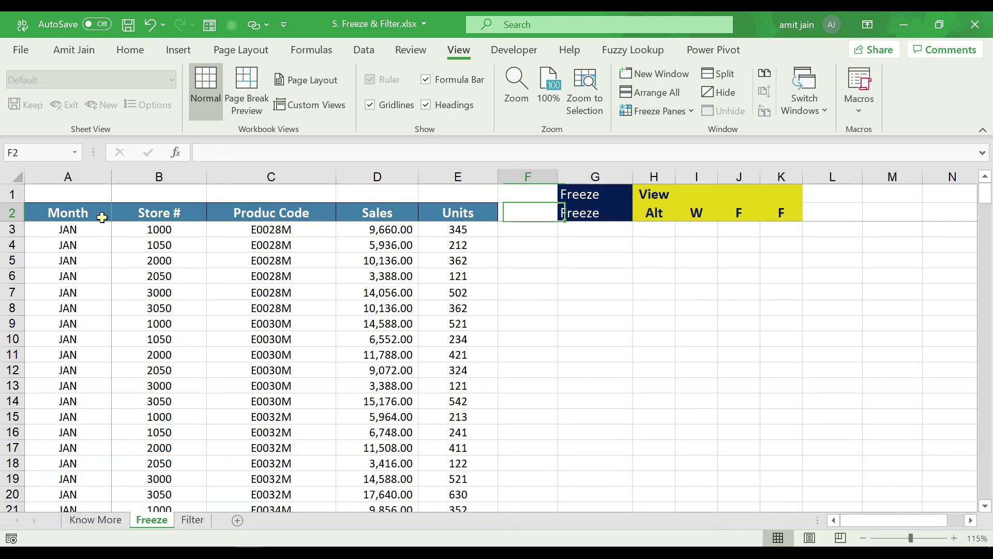
Unfreeze the panes from cell B3 and check how the header rows behave when viewing lower rows.
key(Left)
key(Left)
key(Down)
key(Right)
key(Left)
key(Right)
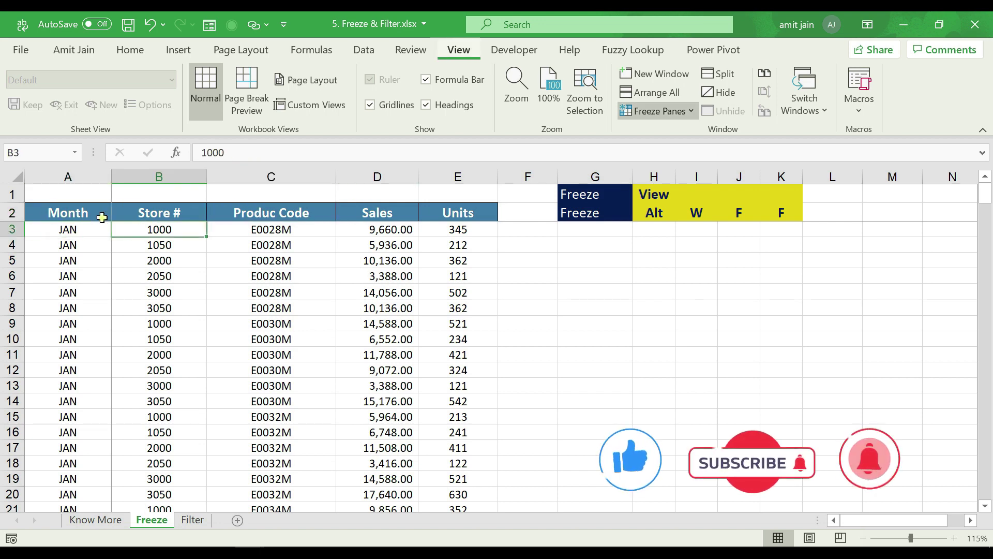
scroll(344, 342, down, 3)
scroll(344, 341, up, 3)
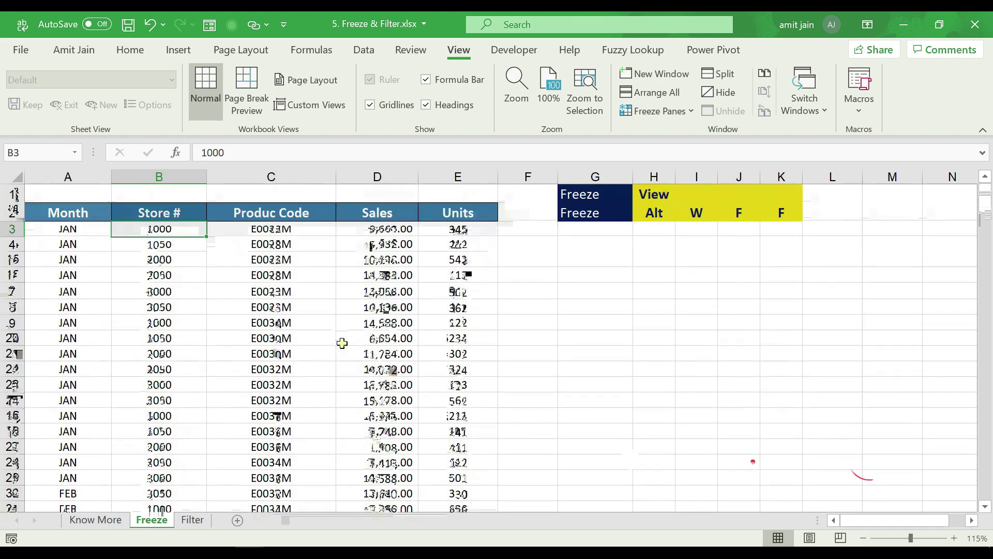
Reapply Freeze Panes at cell B3 and check the header rows against lower rows of the table.
key(alt+w)
key(f)
key(f)
scroll(342, 343, down, 5)
scroll(342, 343, up, 5)
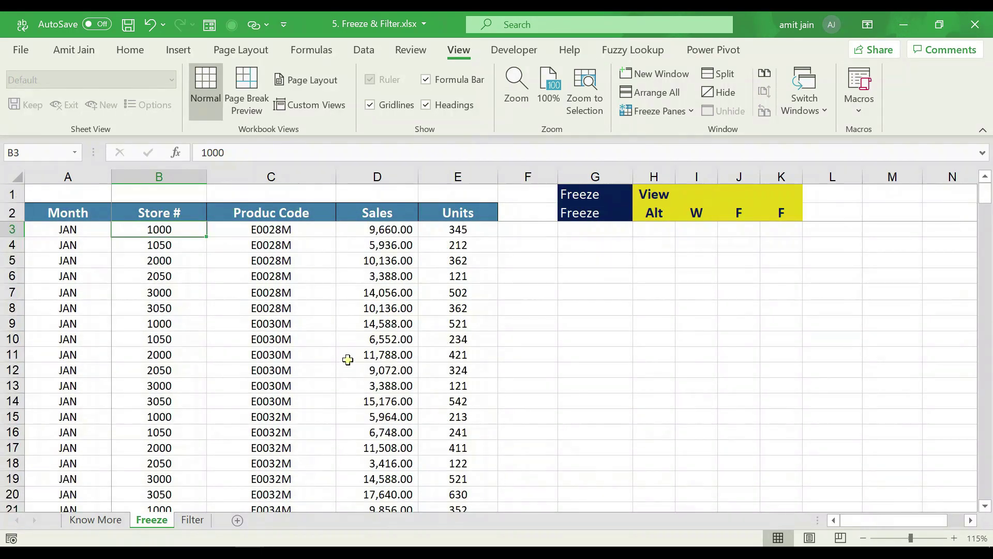